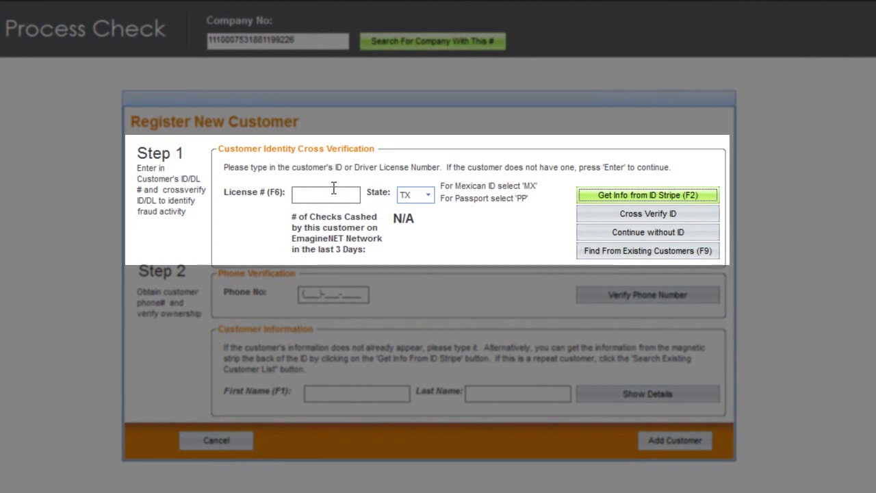
Enter the customer's licence number and cross-verify it against their date of birth, confirming the match
{"action": "left_click", "coordinate": [331, 192]}
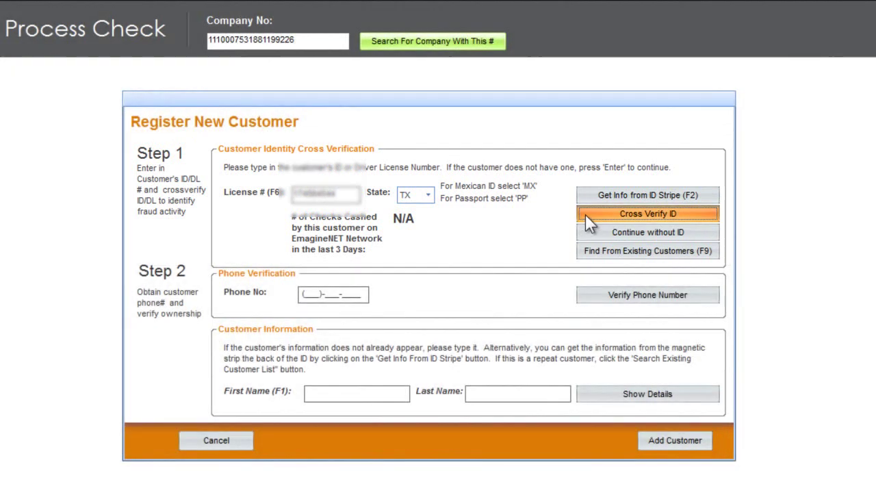
{"action": "left_click", "coordinate": [585, 213]}
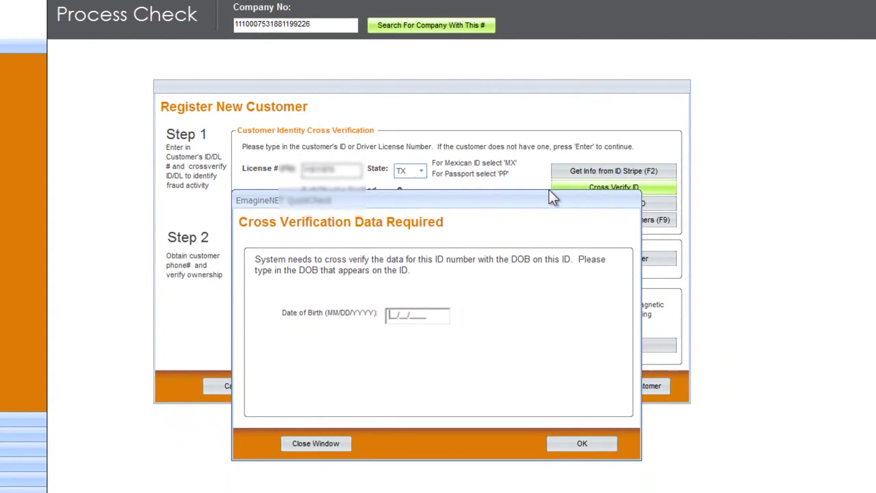
{"action": "type", "text": "01011980"}
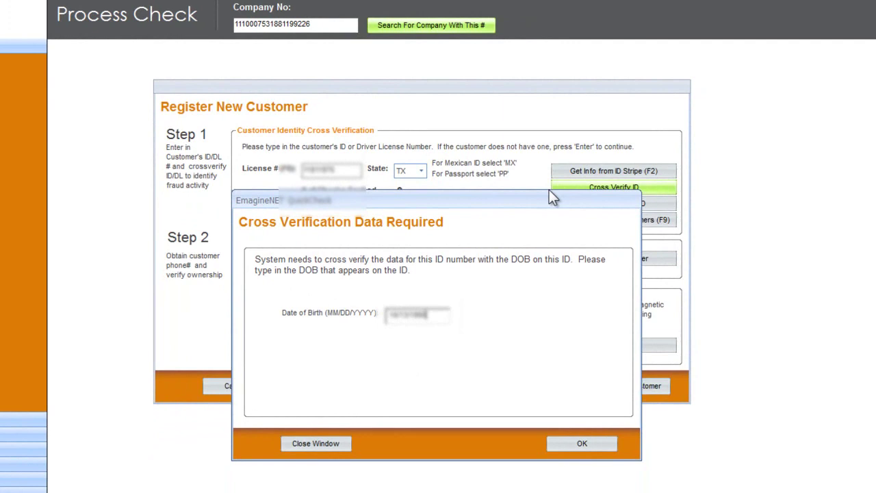
{"action": "left_click", "coordinate": [594, 444]}
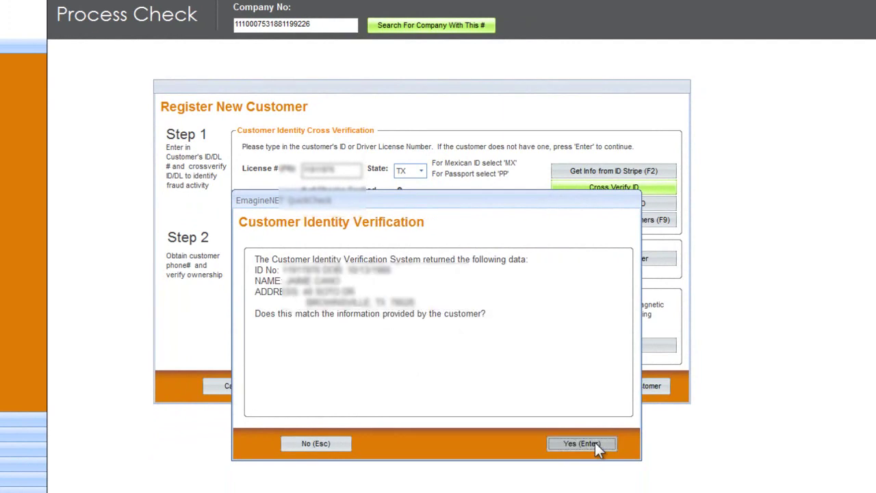
{"action": "left_click", "coordinate": [594, 442]}
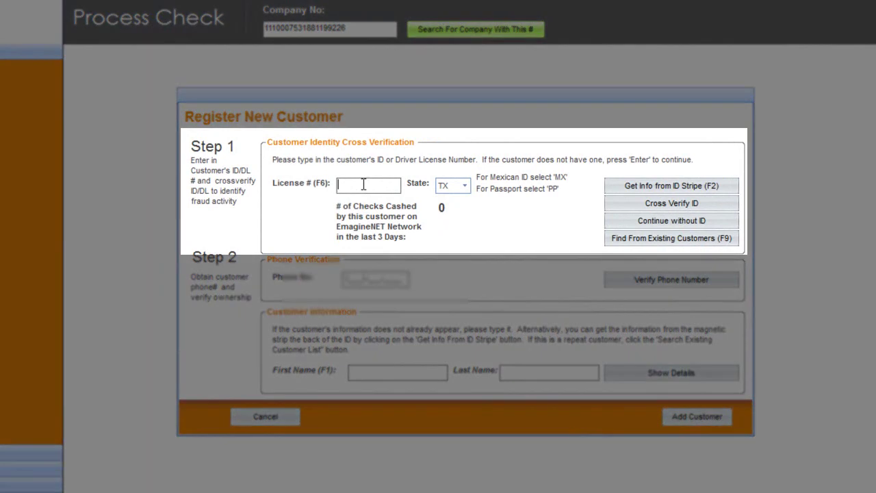
Enter the customer's licence number, set the ID state to MX, and cross-verify the ID
{"action": "left_click", "coordinate": [463, 186]}
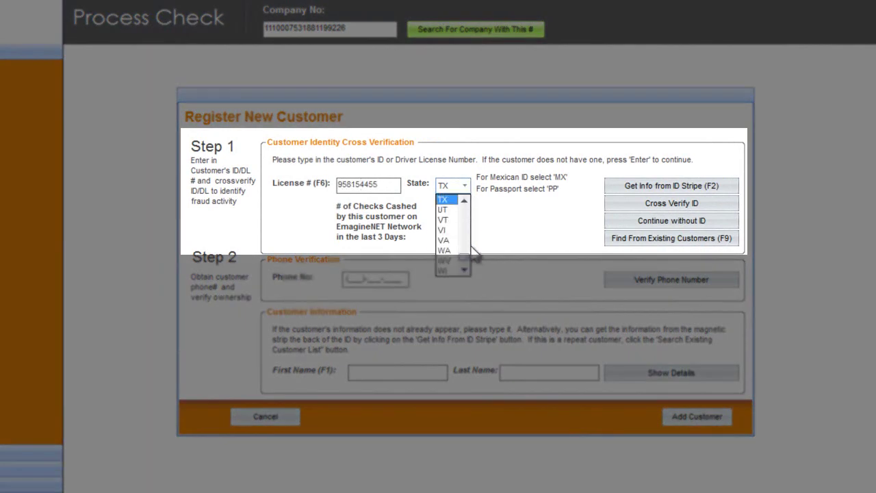
{"action": "scroll", "coordinate": [465, 260], "scroll_direction": "down", "scroll_amount": 10}
{"action": "left_click", "coordinate": [450, 261]}
{"action": "left_click", "coordinate": [618, 203]}
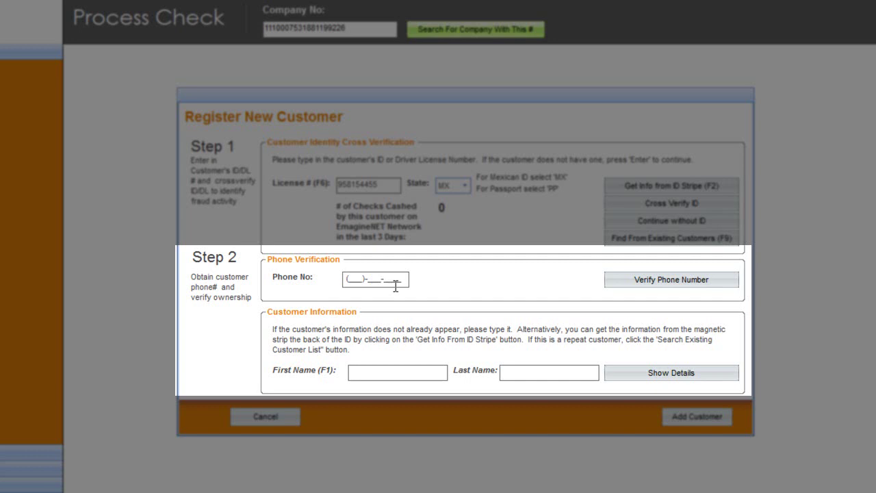
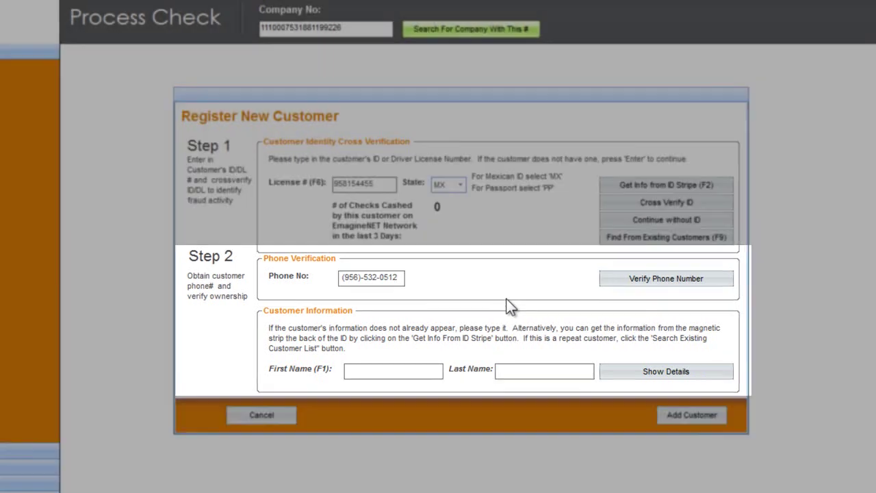
Verify the customer's phone number, accept the lookup results, and expand the address details
{"action": "key", "text": "Tab"}
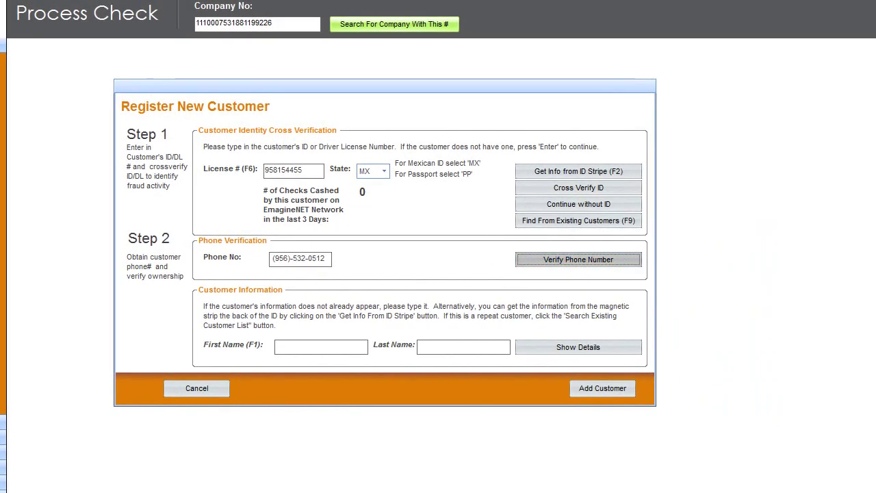
{"action": "key", "text": "Return"}
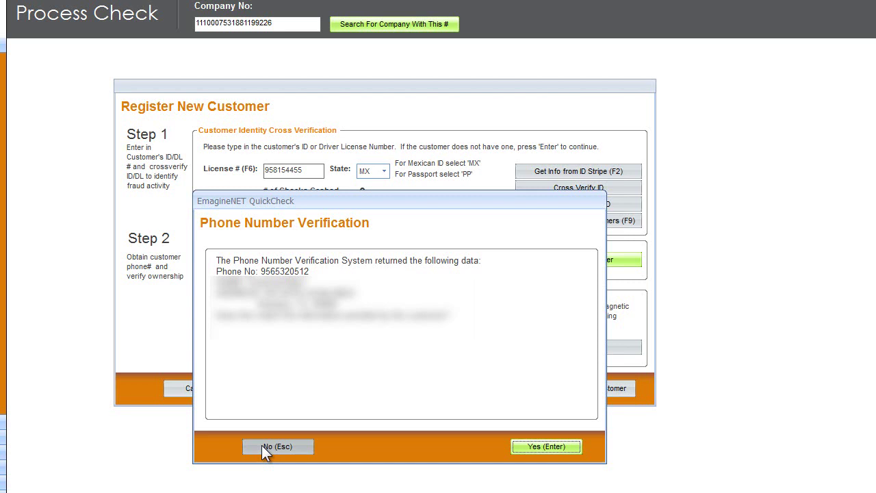
{"action": "key", "text": "Return"}
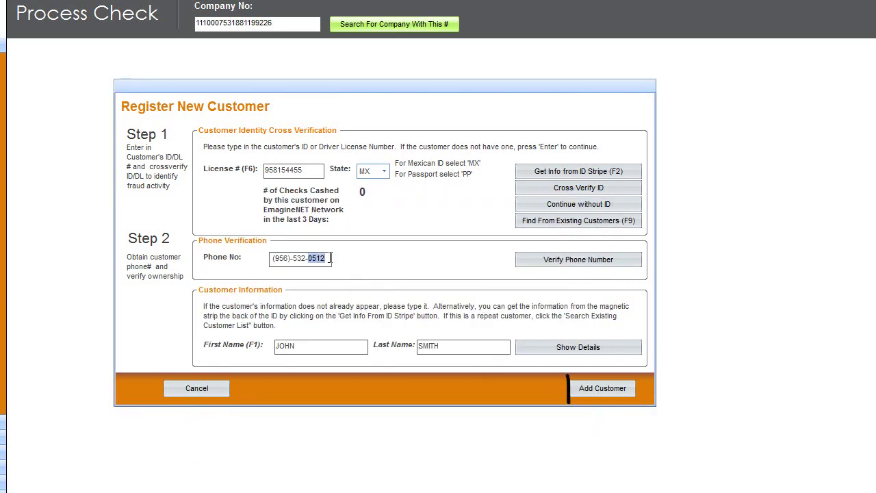
{"action": "left_click", "coordinate": [525, 350]}
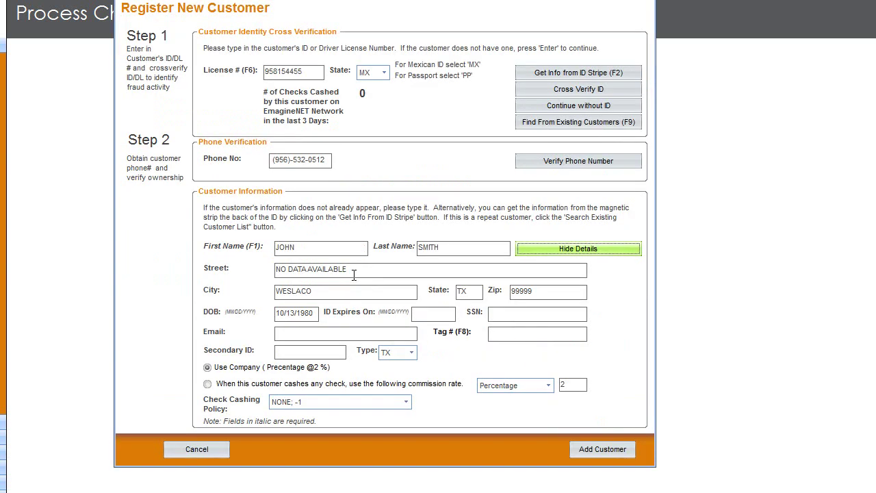
Replace the placeholder street and zip with the customer's address, then hide the extra details
{"action": "left_click", "coordinate": [360, 271]}
{"action": "type", "text": "1234 MAIN"}
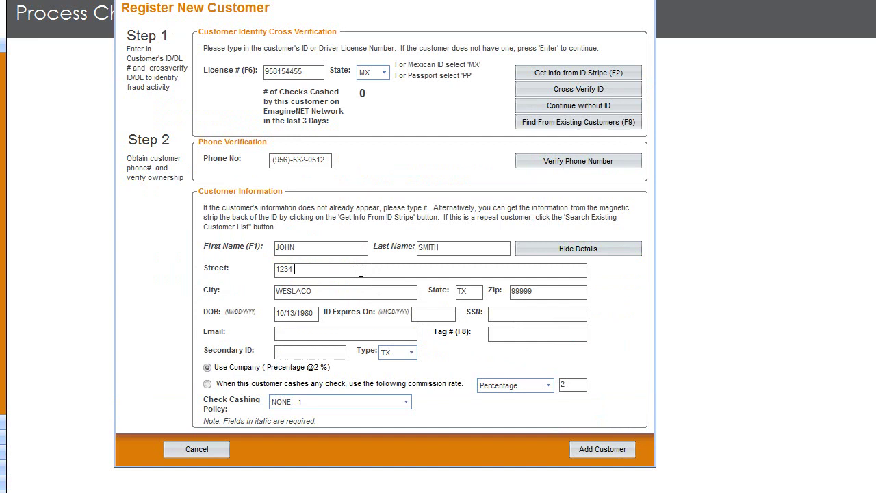
{"action": "key", "text": "Tab"}
{"action": "key", "text": "Tab"}
{"action": "key", "text": "Tab"}
{"action": "type", "text": "77478"}
{"action": "key", "text": "Tab"}
{"action": "key", "text": "Tab"}
{"action": "key", "text": "Tab"}
{"action": "left_click", "coordinate": [296, 335]}
{"action": "left_click", "coordinate": [576, 249]}
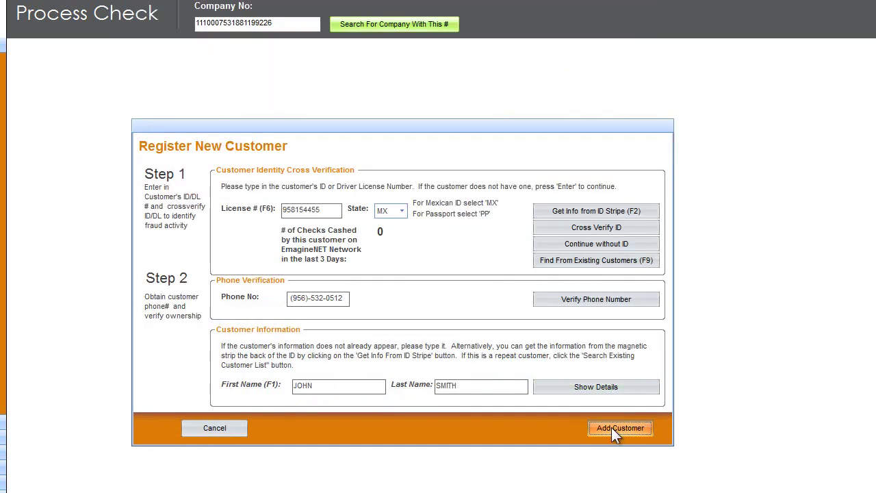
Add the customer, scanning their ID and capturing their photo and fingerprint sample
{"action": "left_click", "coordinate": [613, 431]}
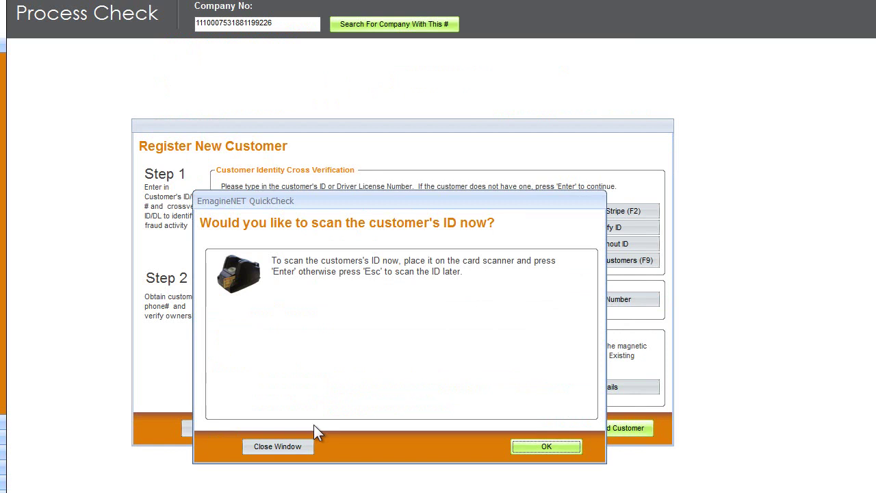
{"action": "left_click", "coordinate": [550, 450]}
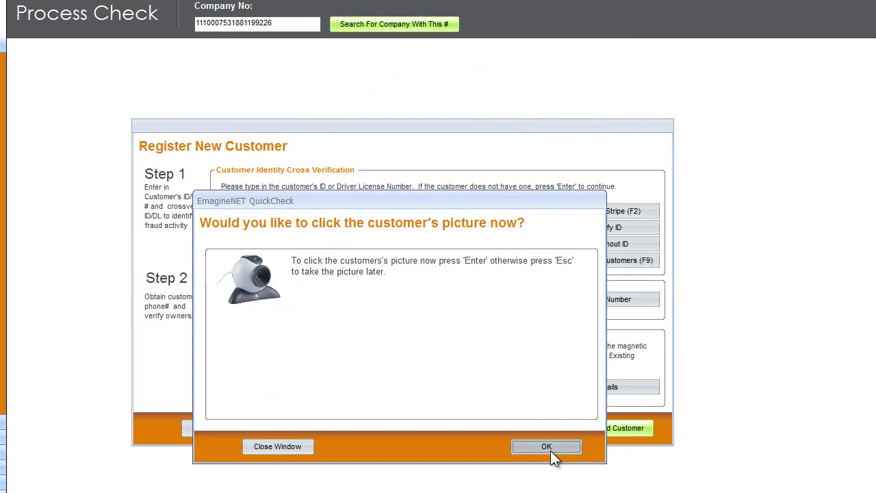
{"action": "left_click", "coordinate": [546, 446]}
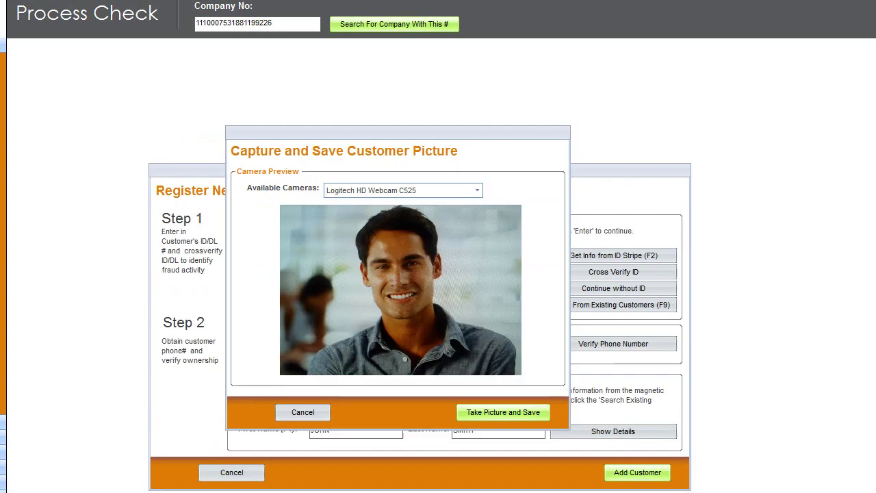
{"action": "left_click", "coordinate": [504, 413]}
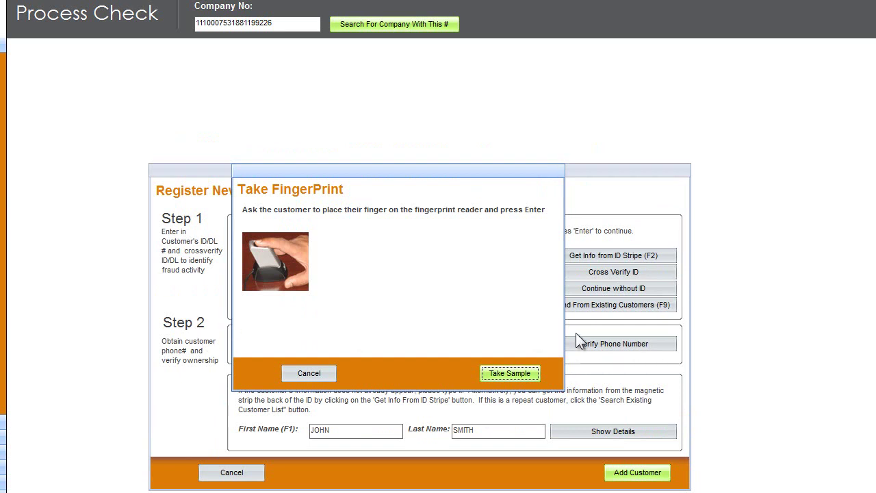
{"action": "key", "text": "Return"}
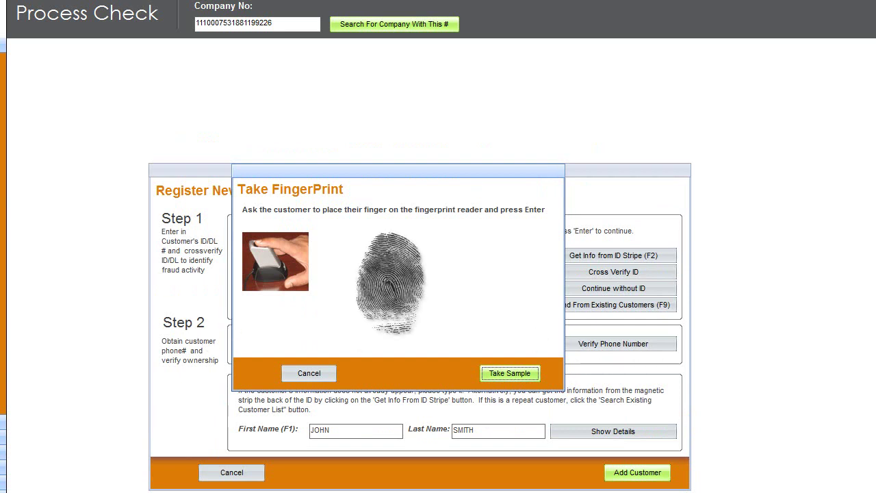
{"action": "key", "text": "Return"}
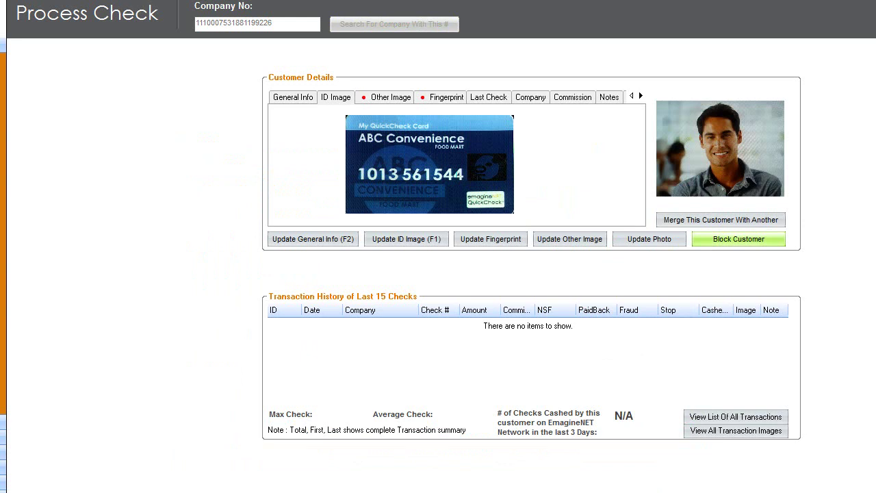
{"action": "left_click", "coordinate": [764, 238]}
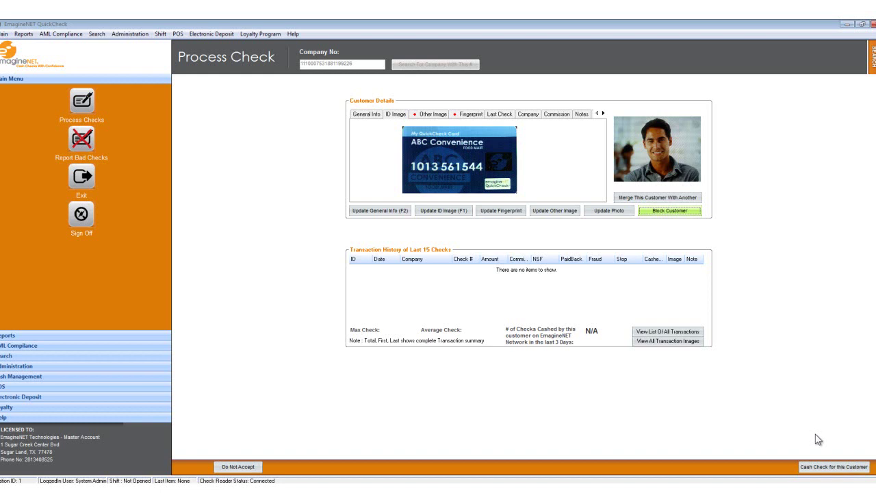
Start cashing a check for this customer and go to the empty Amount field
{"action": "left_click", "coordinate": [816, 468]}
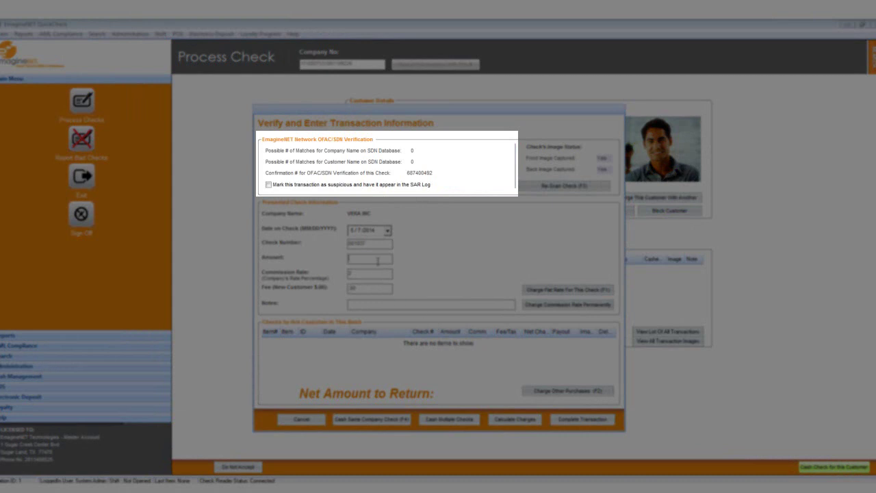
{"action": "left_click", "coordinate": [377, 261]}
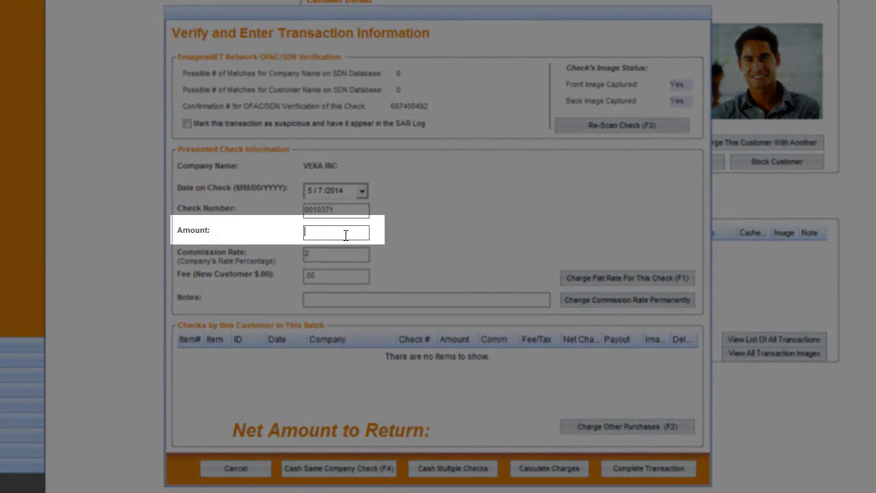
Enter the VEKA INC check amount of 363.25 and calculate the $355.99 net return
{"action": "type", "text": "363.25"}
{"action": "key", "text": "Tab"}
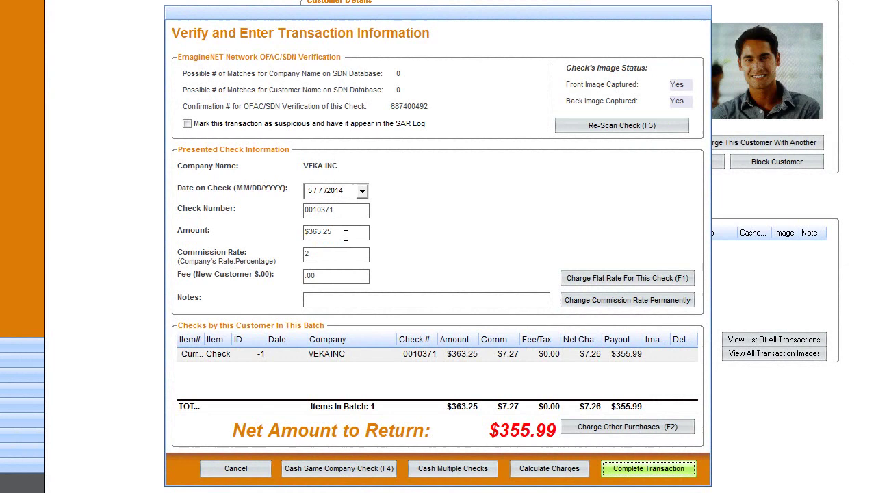